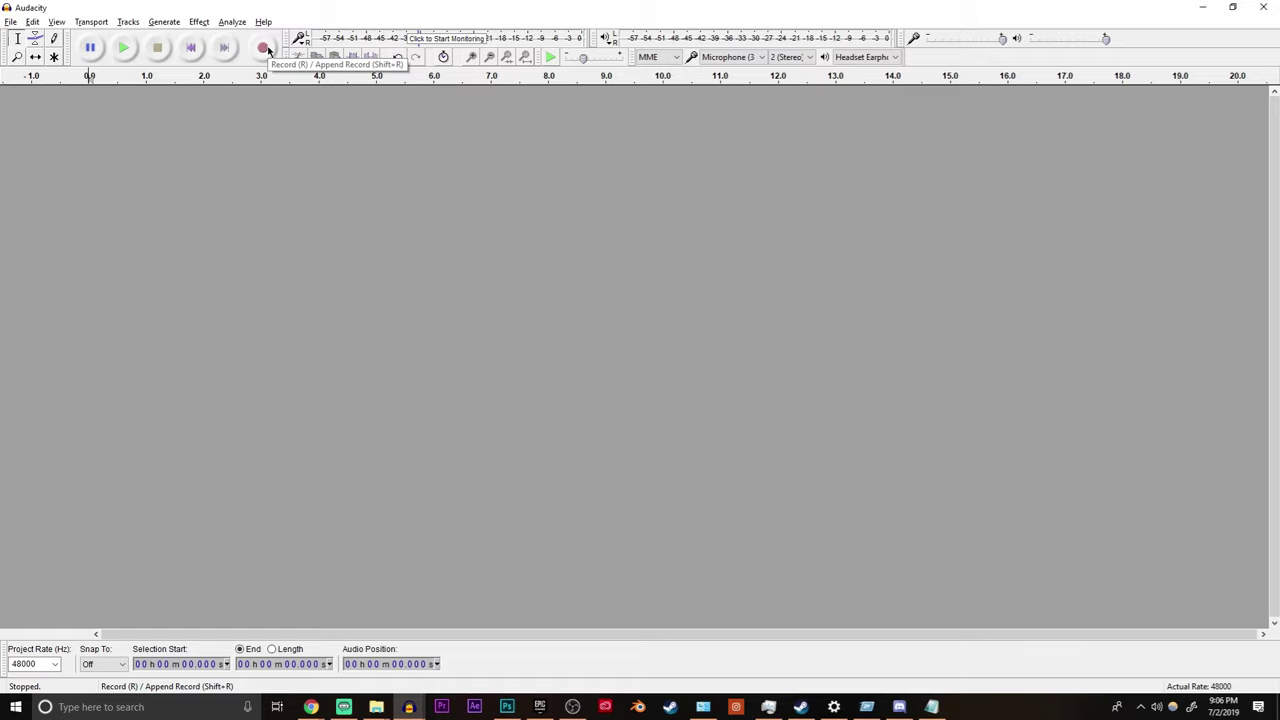
Record a roughly 15-second voice test, then play it back from about 9 seconds.
{"action": "left_click", "coordinate": [264, 48]}
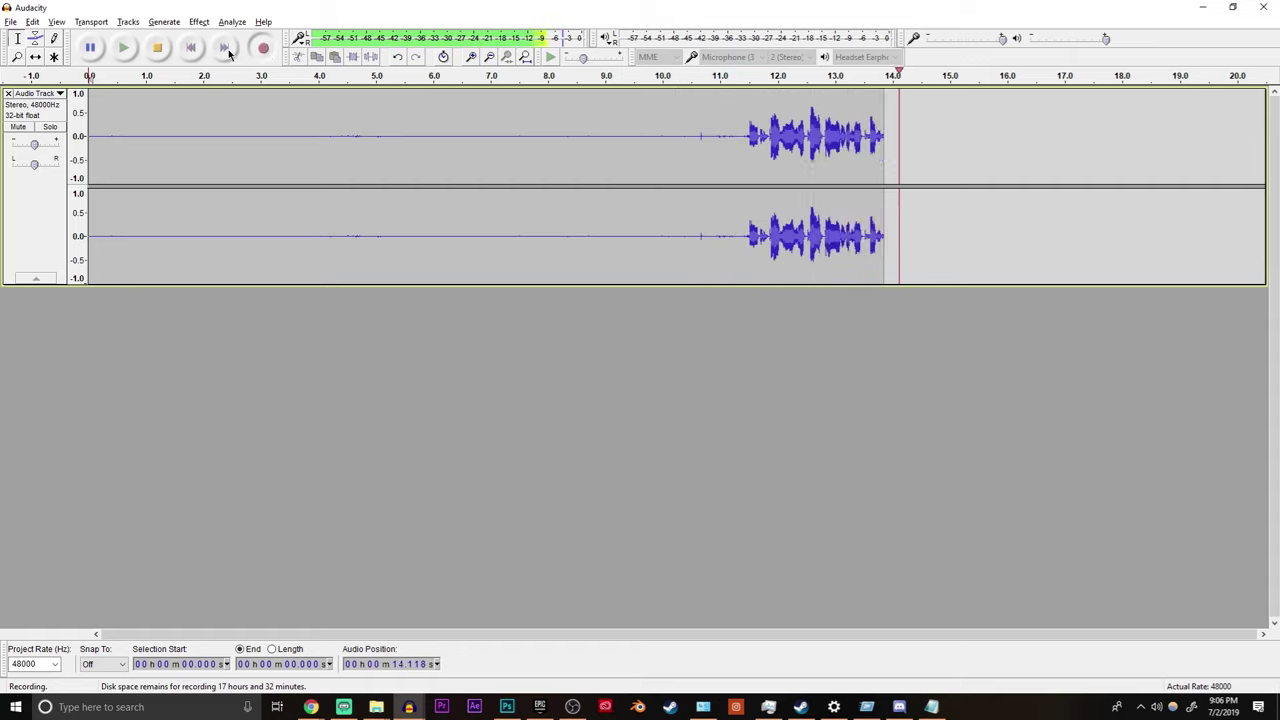
{"action": "key", "text": "space"}
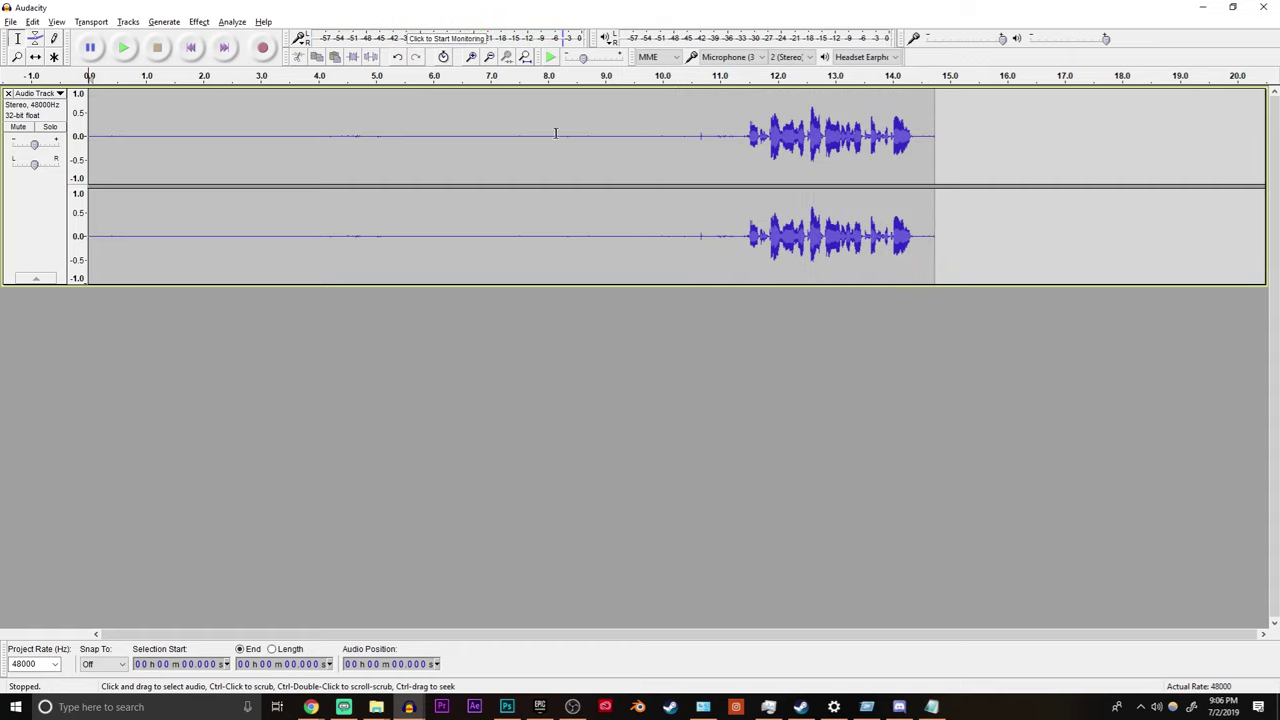
{"action": "left_click", "coordinate": [275, 136]}
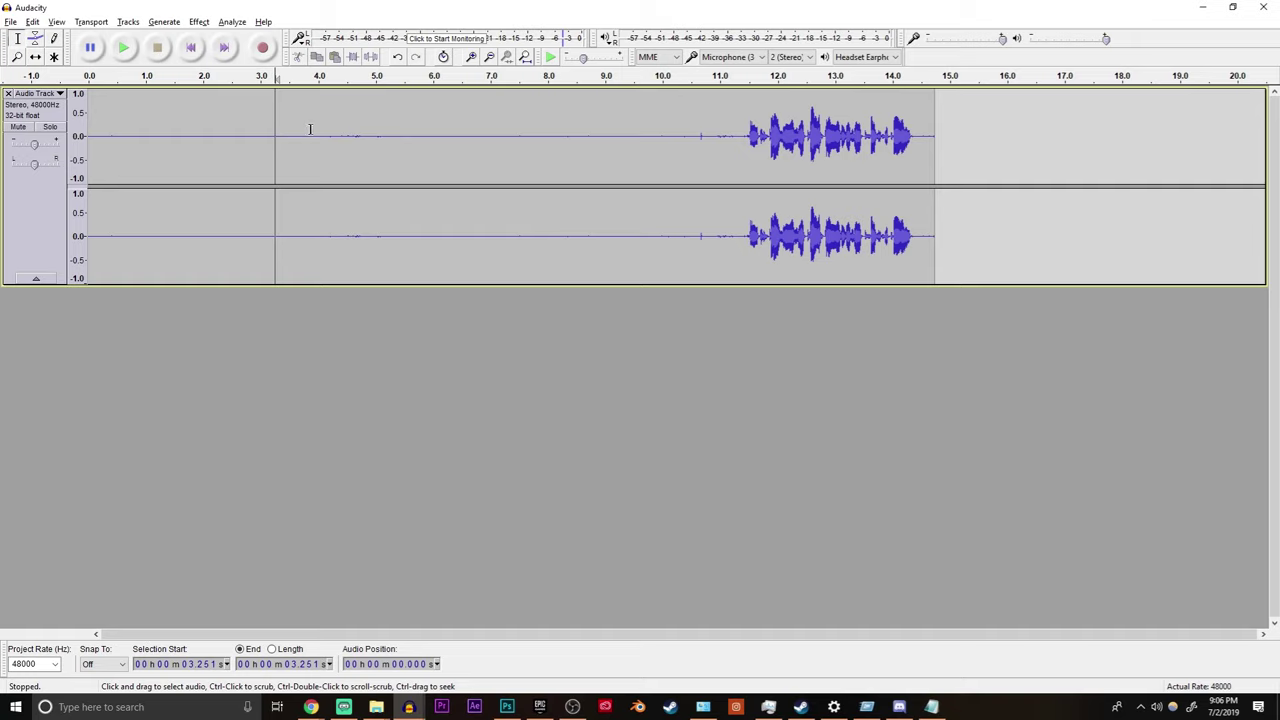
{"action": "left_click", "coordinate": [603, 140]}
{"action": "key", "text": "space"}
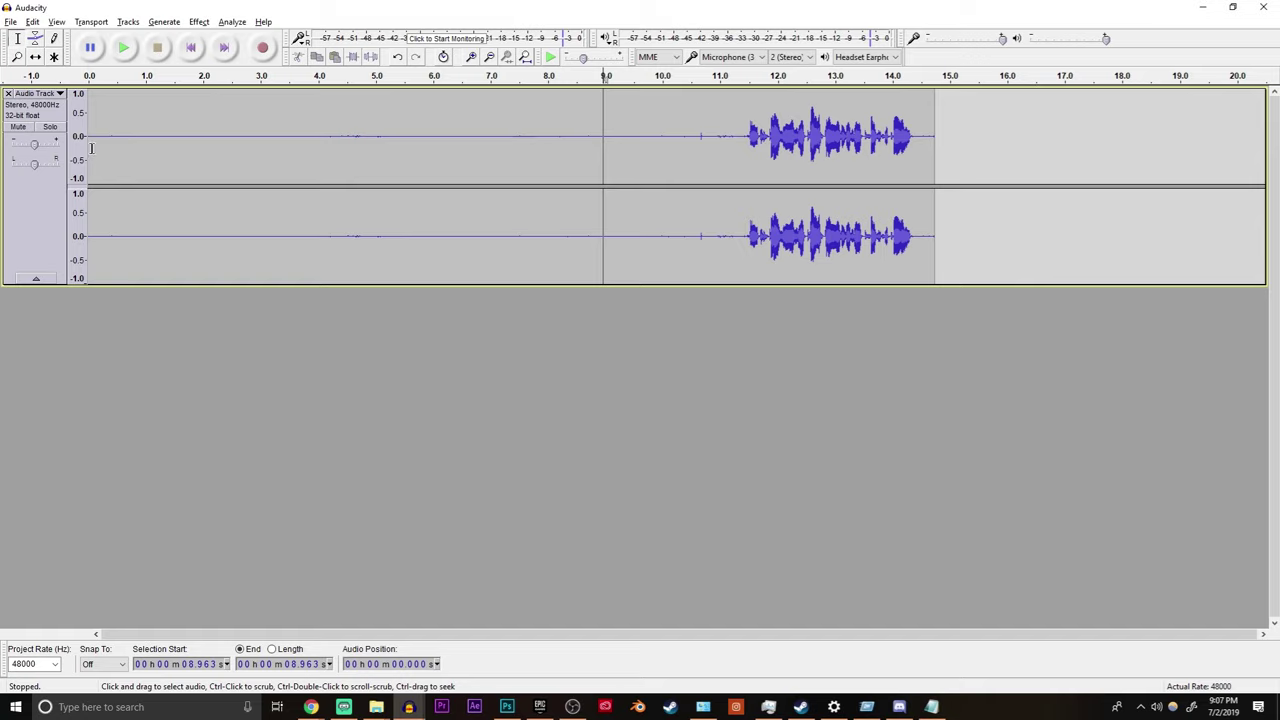
Capture a Noise Reduction noise profile from the silent first ten seconds.
{"action": "mouse_move", "coordinate": [89, 143]}
{"action": "left_mouse_down"}
{"action": "mouse_move", "coordinate": [500, 143]}
{"action": "mouse_move", "coordinate": [667, 110]}
{"action": "left_mouse_up"}
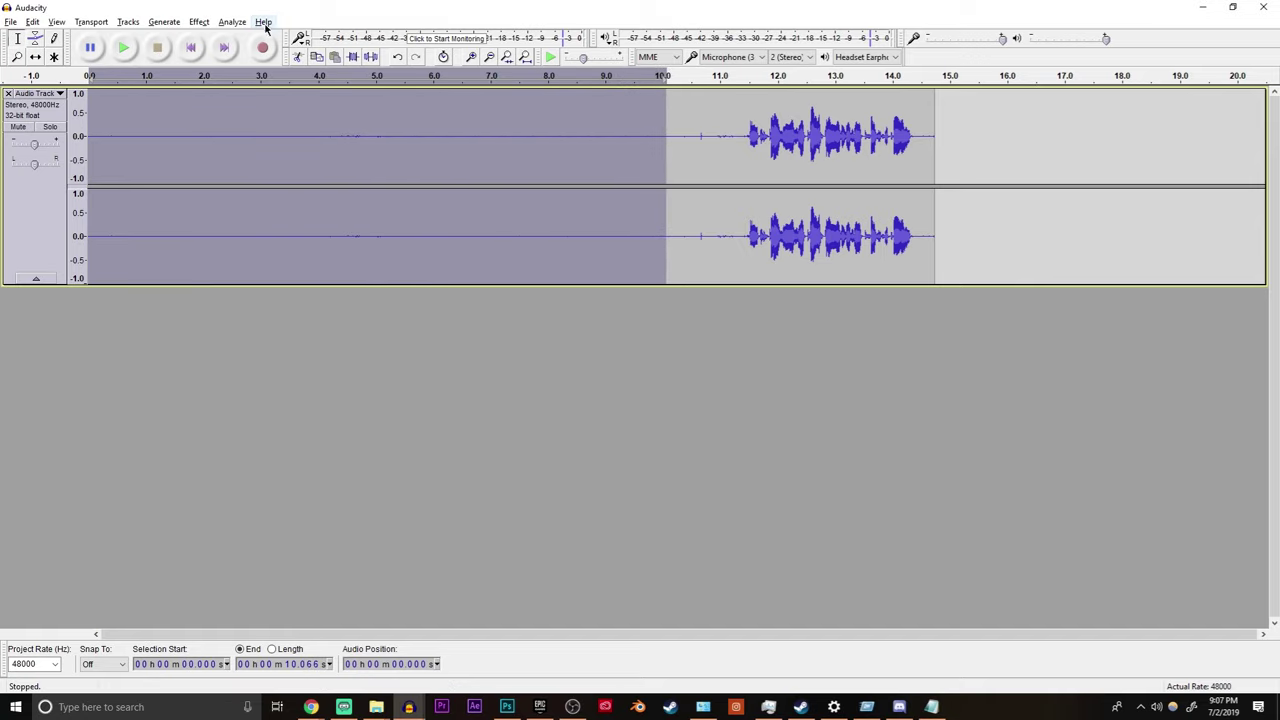
{"action": "left_click", "coordinate": [199, 22]}
{"action": "left_click", "coordinate": [288, 280]}
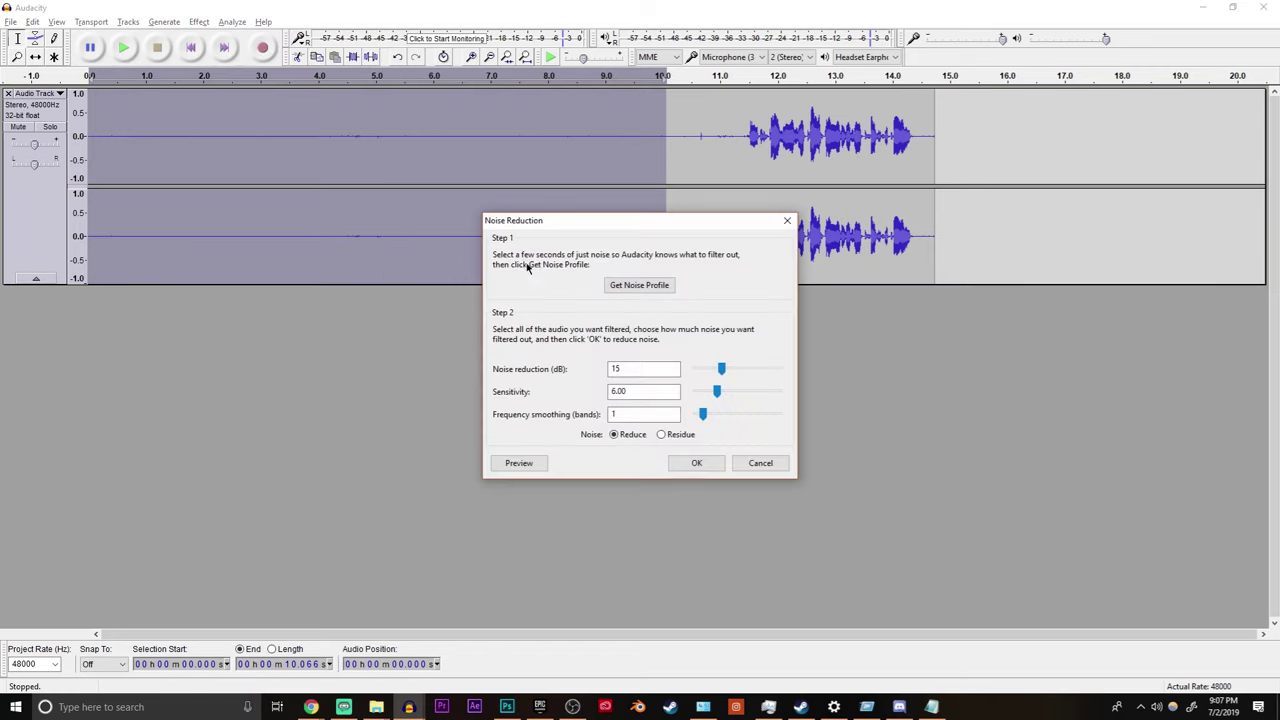
{"action": "left_click", "coordinate": [654, 287]}
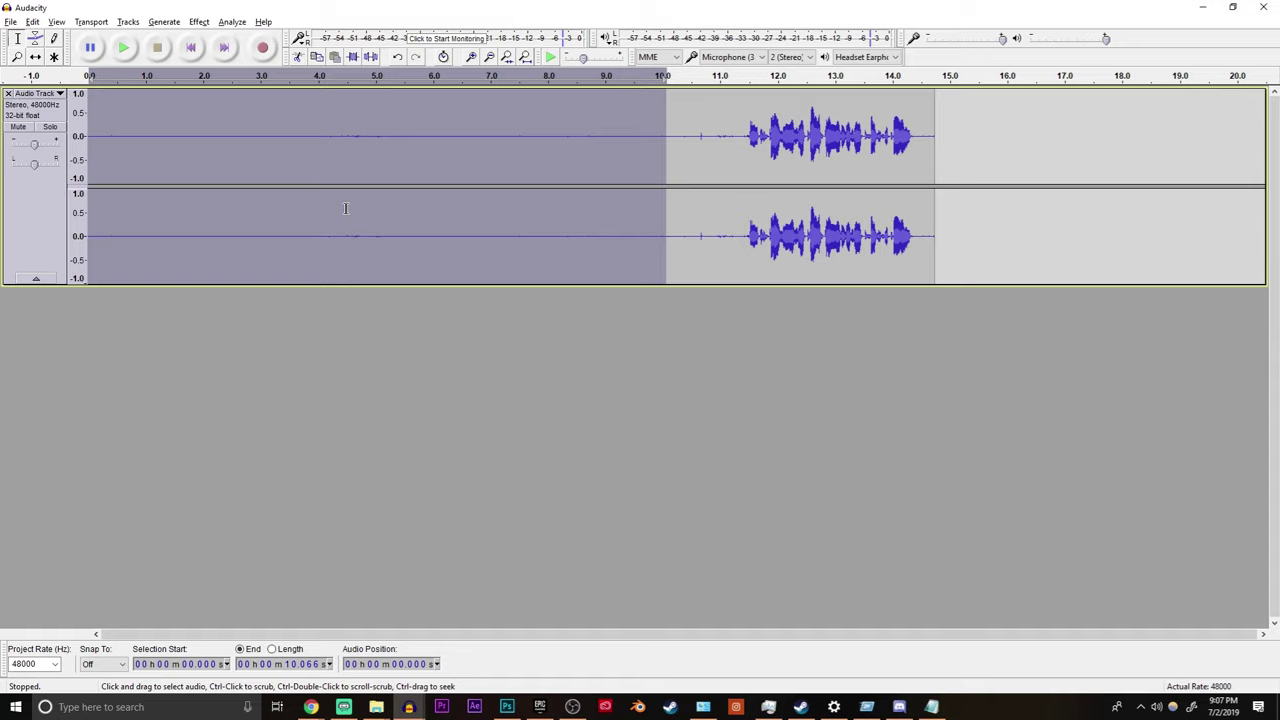
Apply Noise Reduction to the entire 14.7-second recording.
{"action": "key", "text": "ctrl+a"}
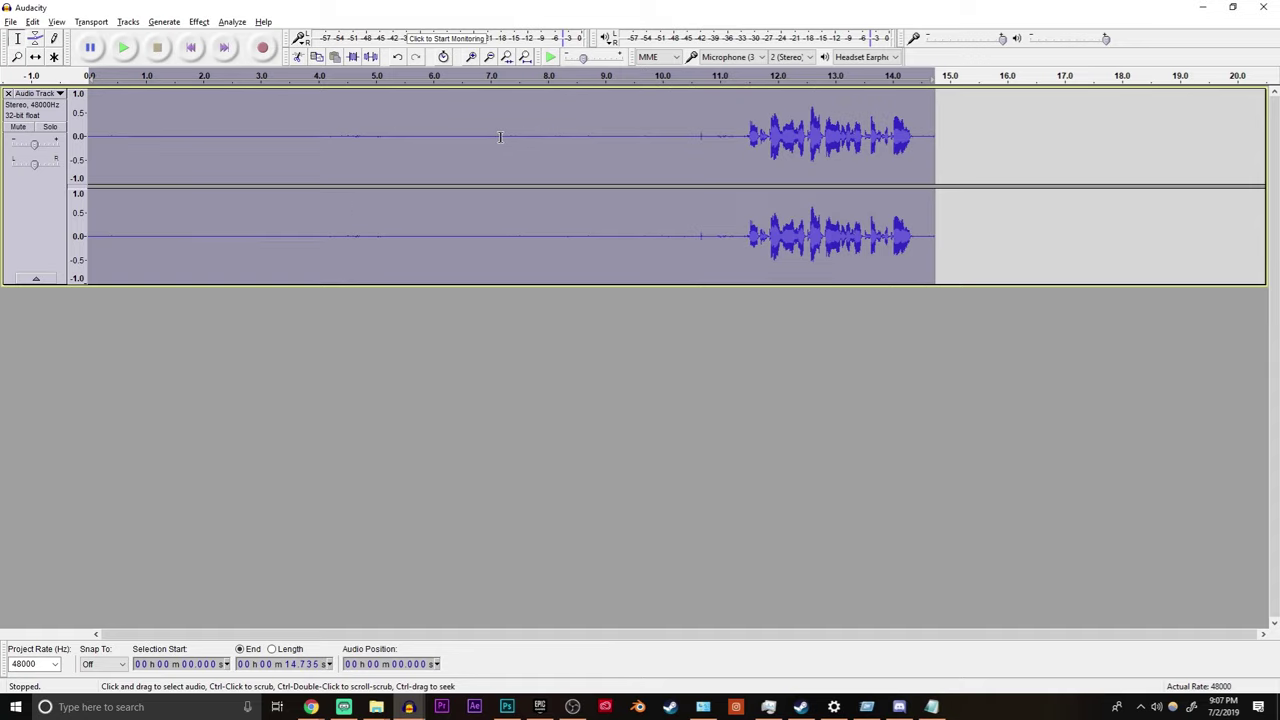
{"action": "left_click", "coordinate": [207, 23]}
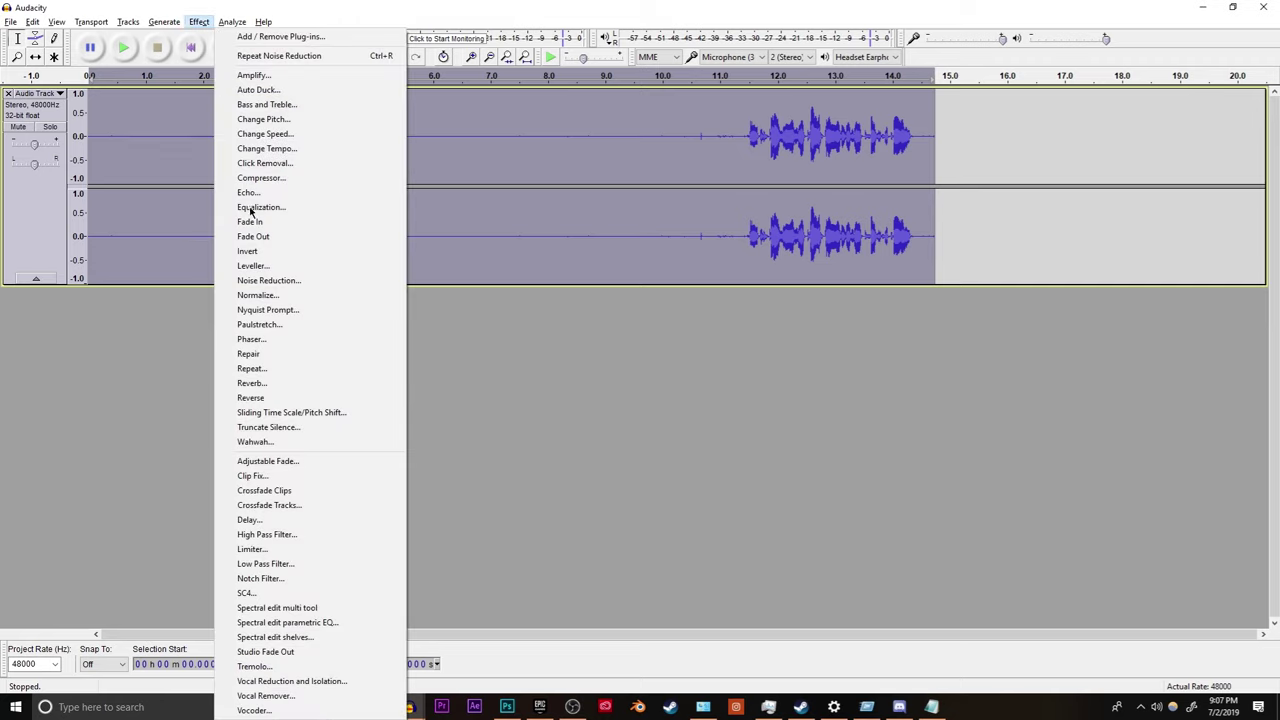
{"action": "left_click", "coordinate": [283, 281]}
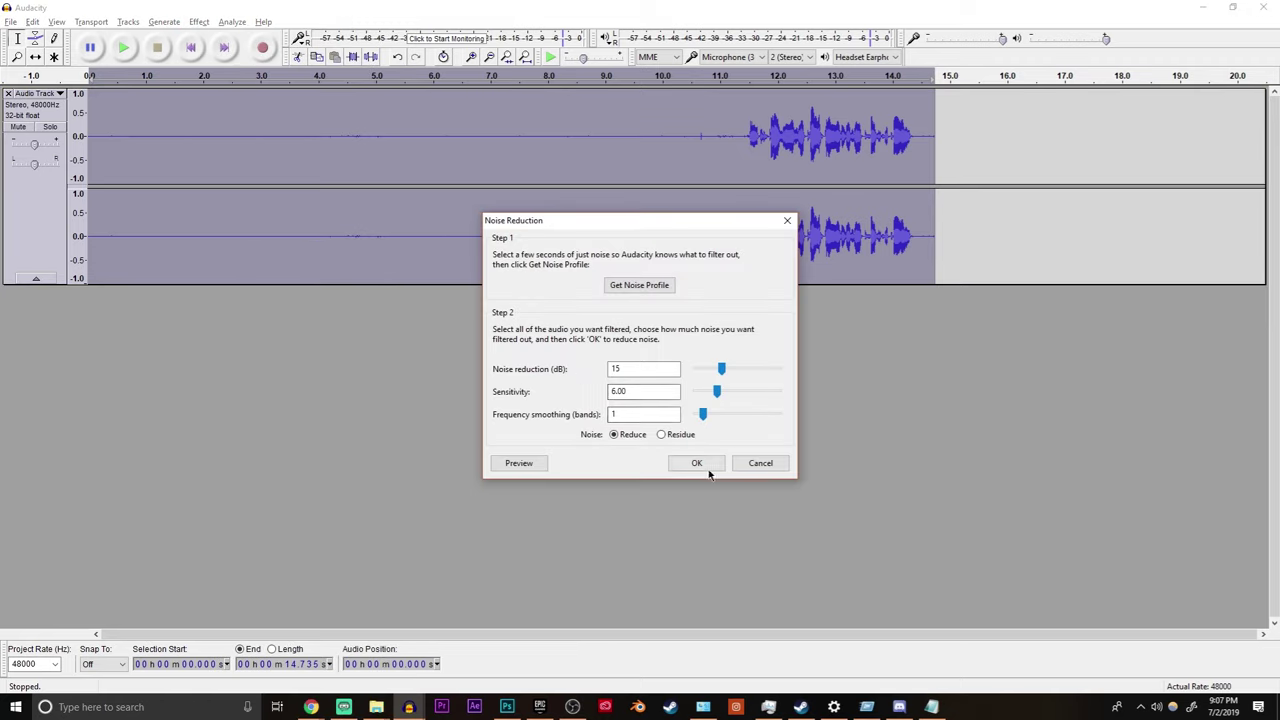
{"action": "left_click", "coordinate": [704, 465]}
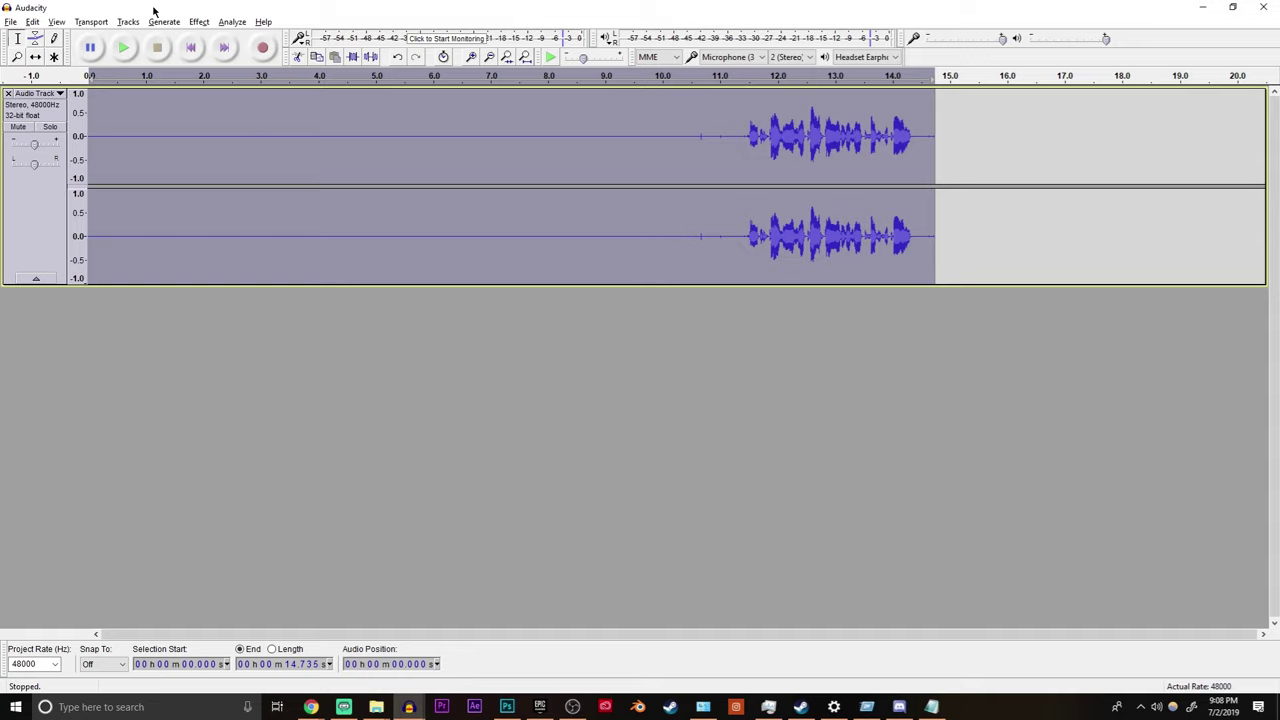
Play the noise-reduced voice from about 11 seconds, then double-click to select the whole clip.
{"action": "left_click", "coordinate": [719, 136]}
{"action": "key", "text": "space"}
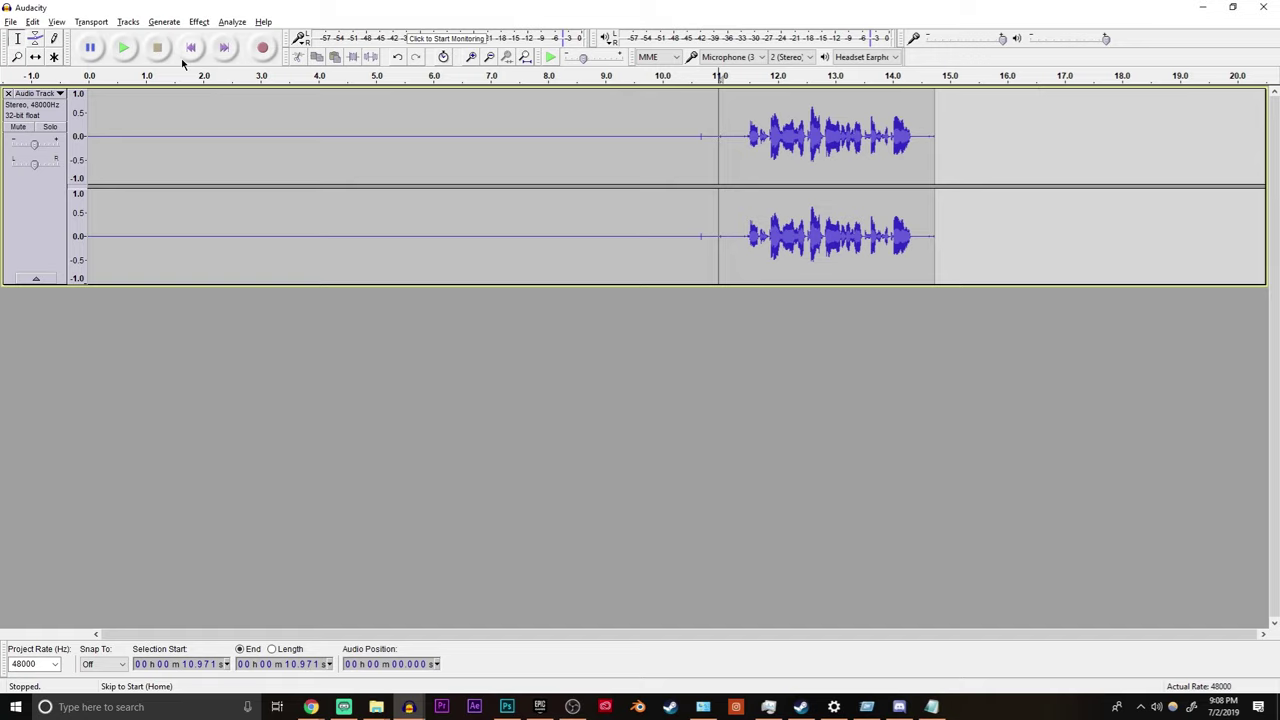
{"action": "left_click", "coordinate": [556, 158]}
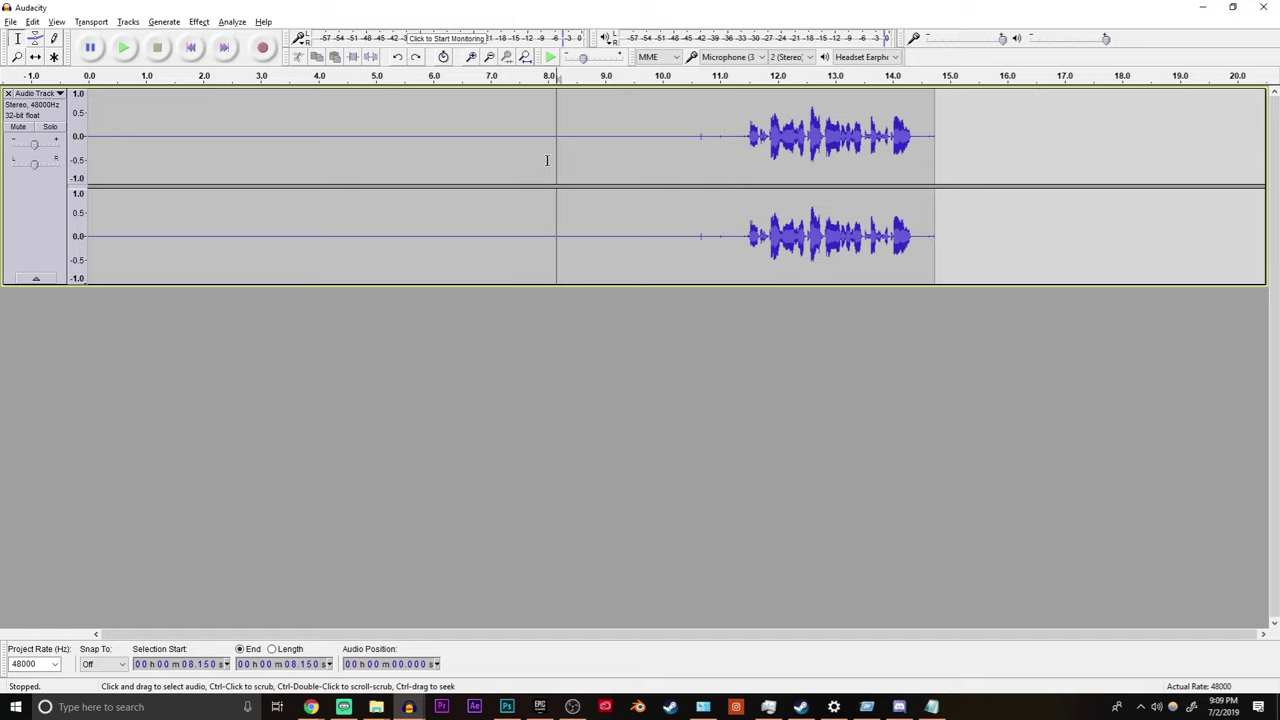
{"action": "double_click", "coordinate": [508, 146]}
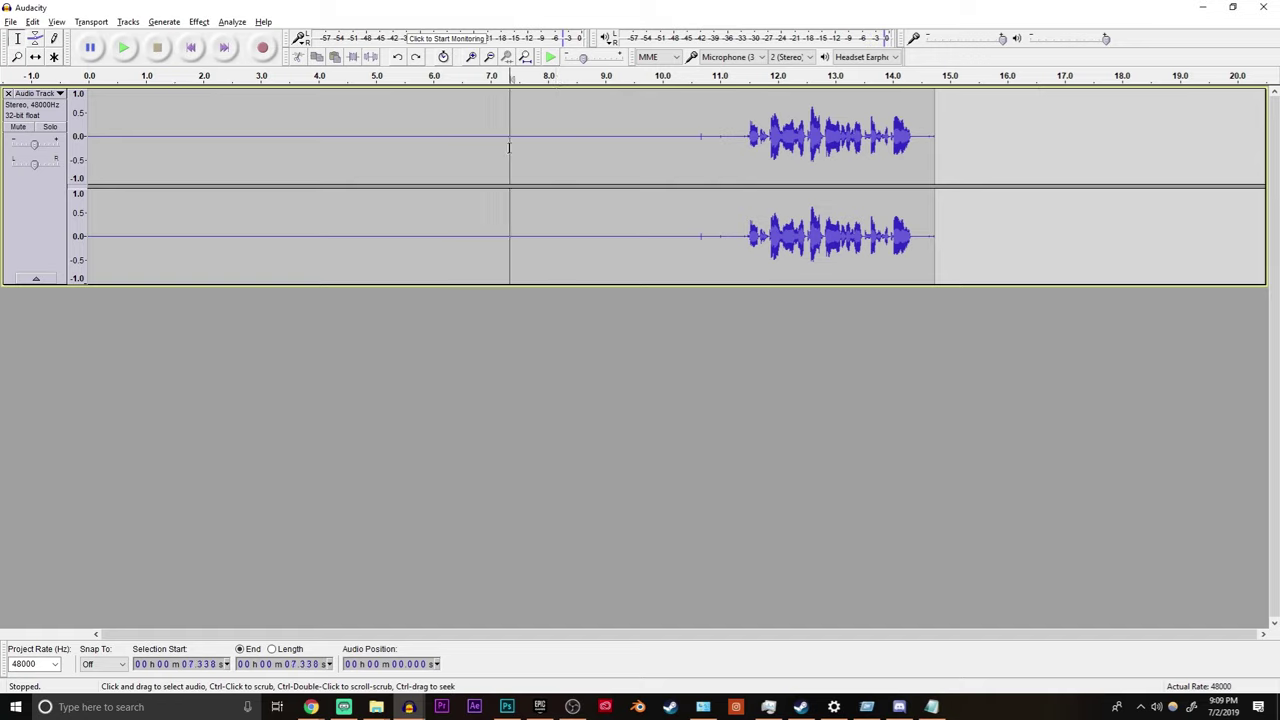
Normalize the recording to a -1.0 dB peak.
{"action": "left_click", "coordinate": [199, 21]}
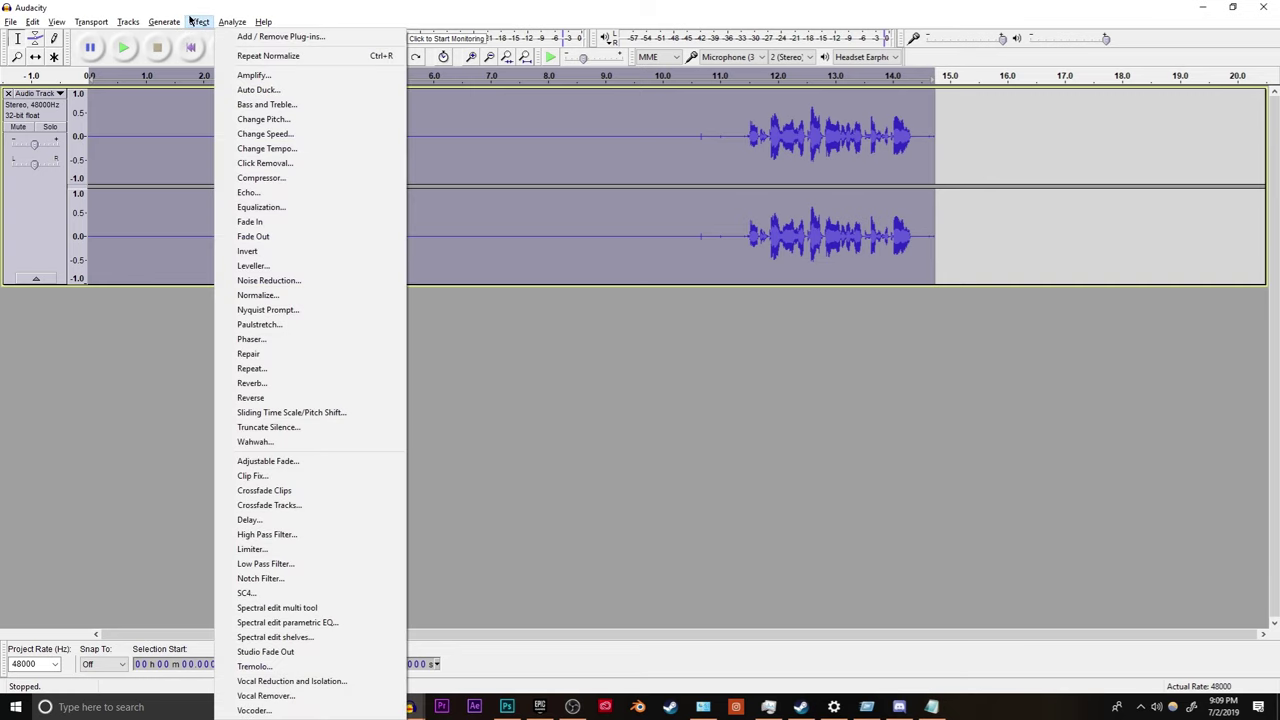
{"action": "left_click", "coordinate": [338, 297]}
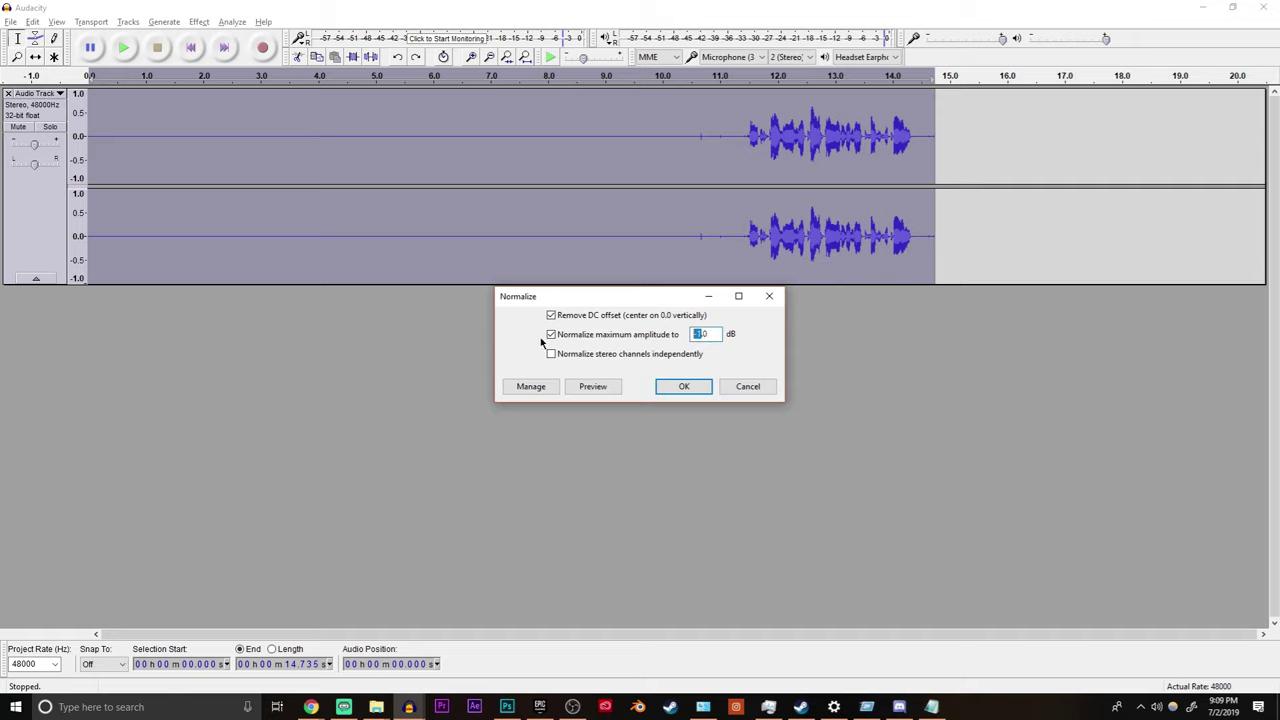
{"action": "left_click", "coordinate": [703, 387]}
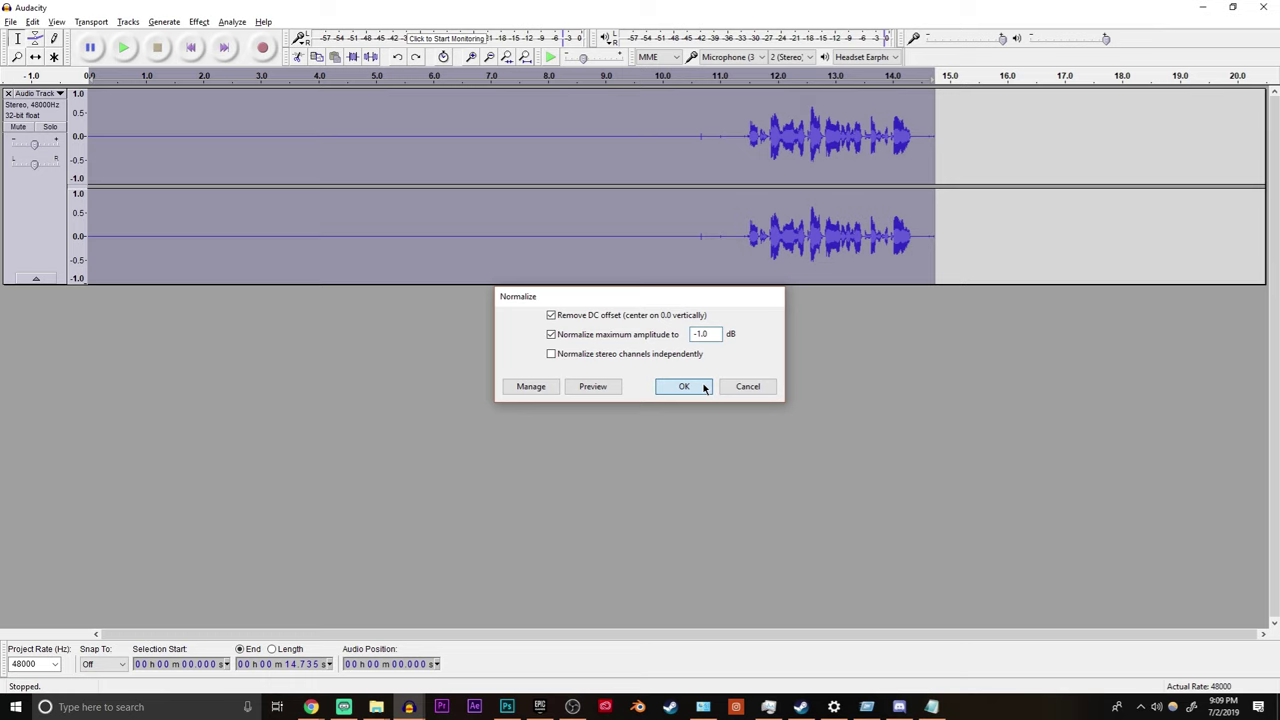
Play the normalized voice from about 11 seconds, then select the entire recording.
{"action": "left_click", "coordinate": [728, 138]}
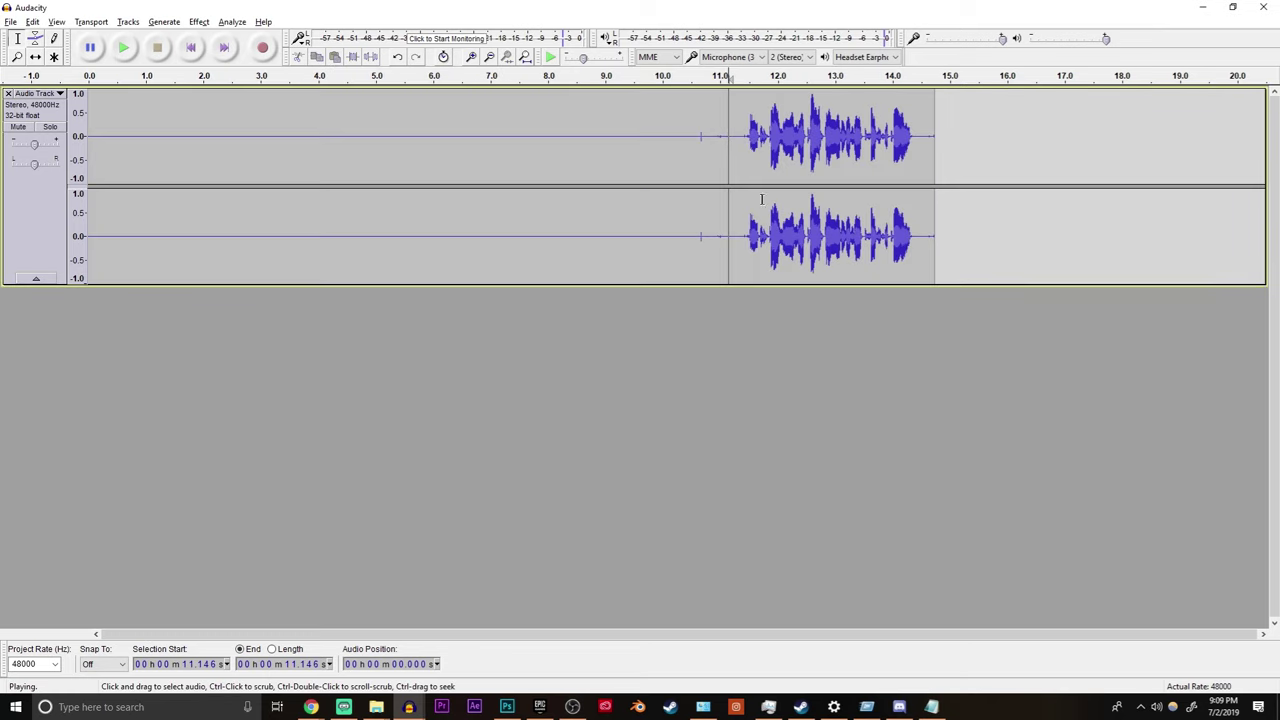
{"action": "key", "text": "space"}
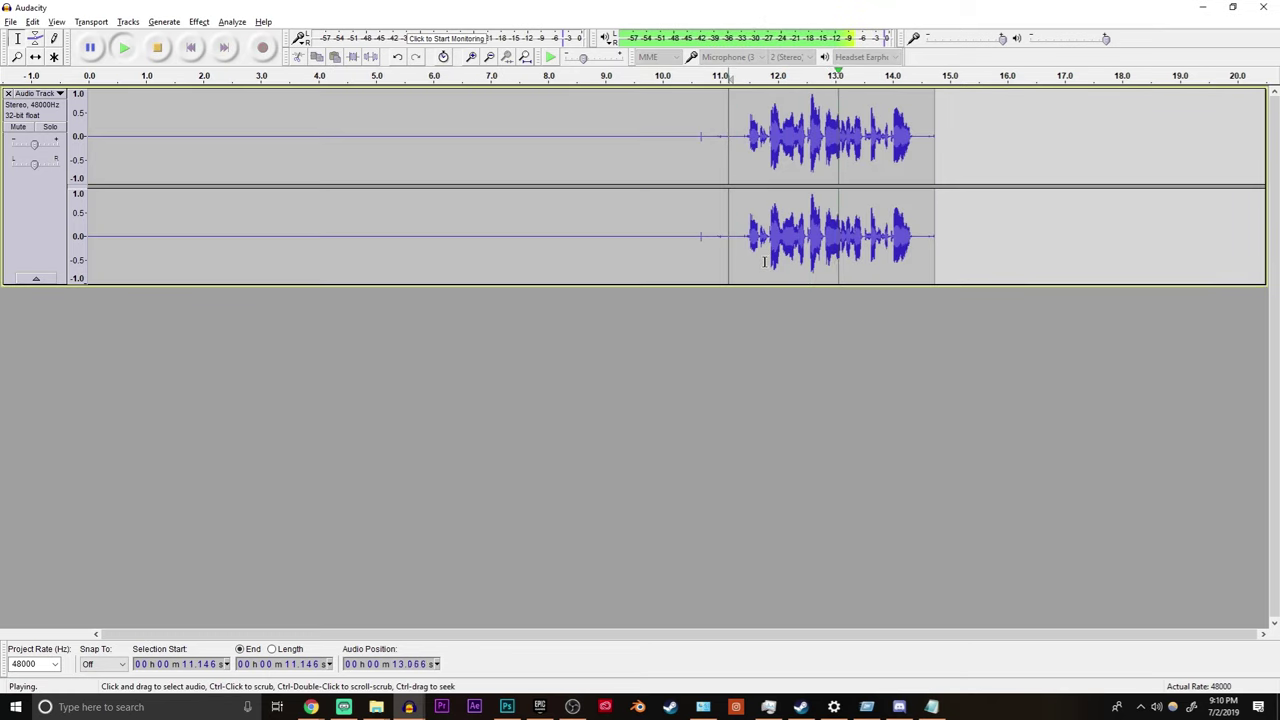
{"action": "key", "text": "space"}
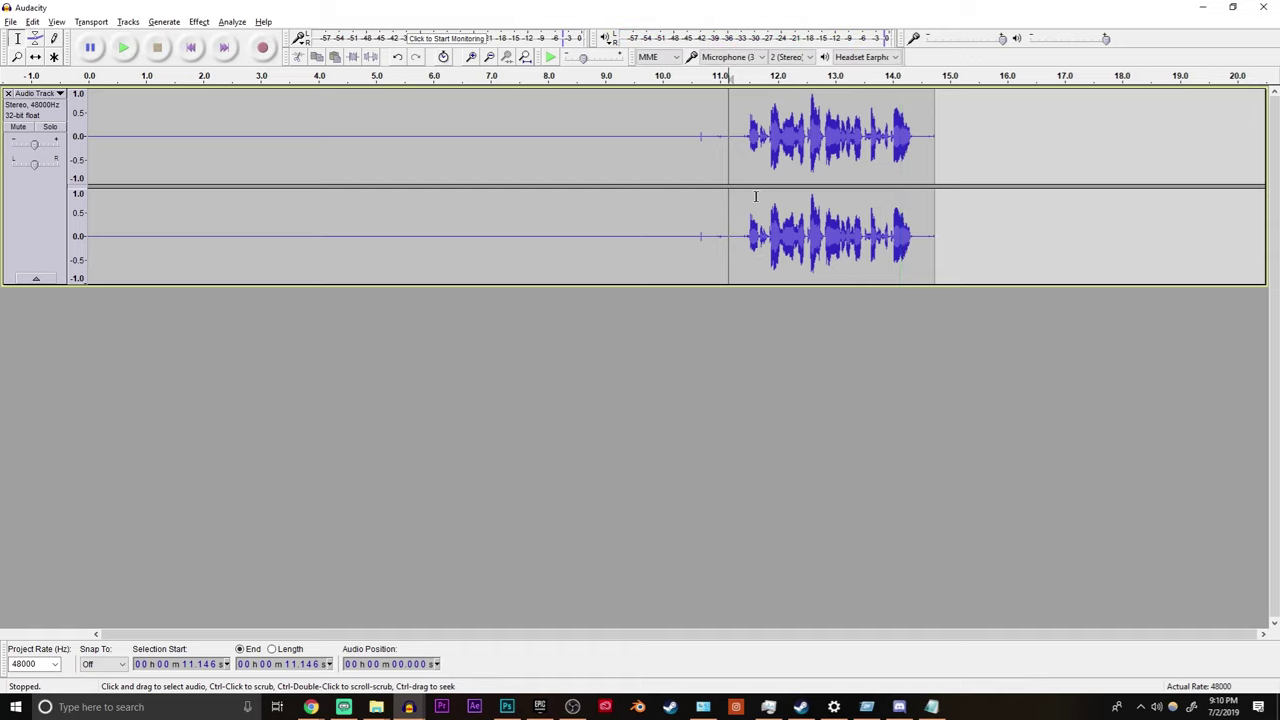
{"action": "key", "text": "ctrl+a"}
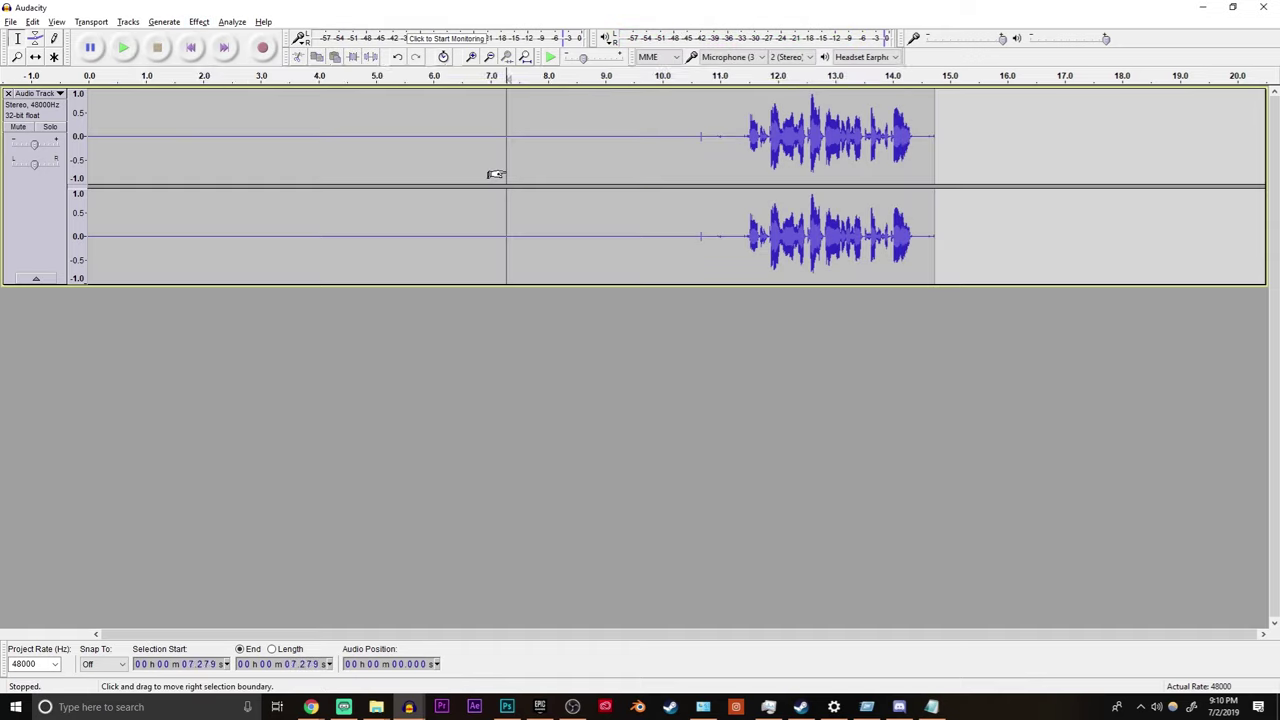
Apply the Compressor with -20 dB threshold and 2:1 ratio, then play back the result.
{"action": "left_click", "coordinate": [197, 22]}
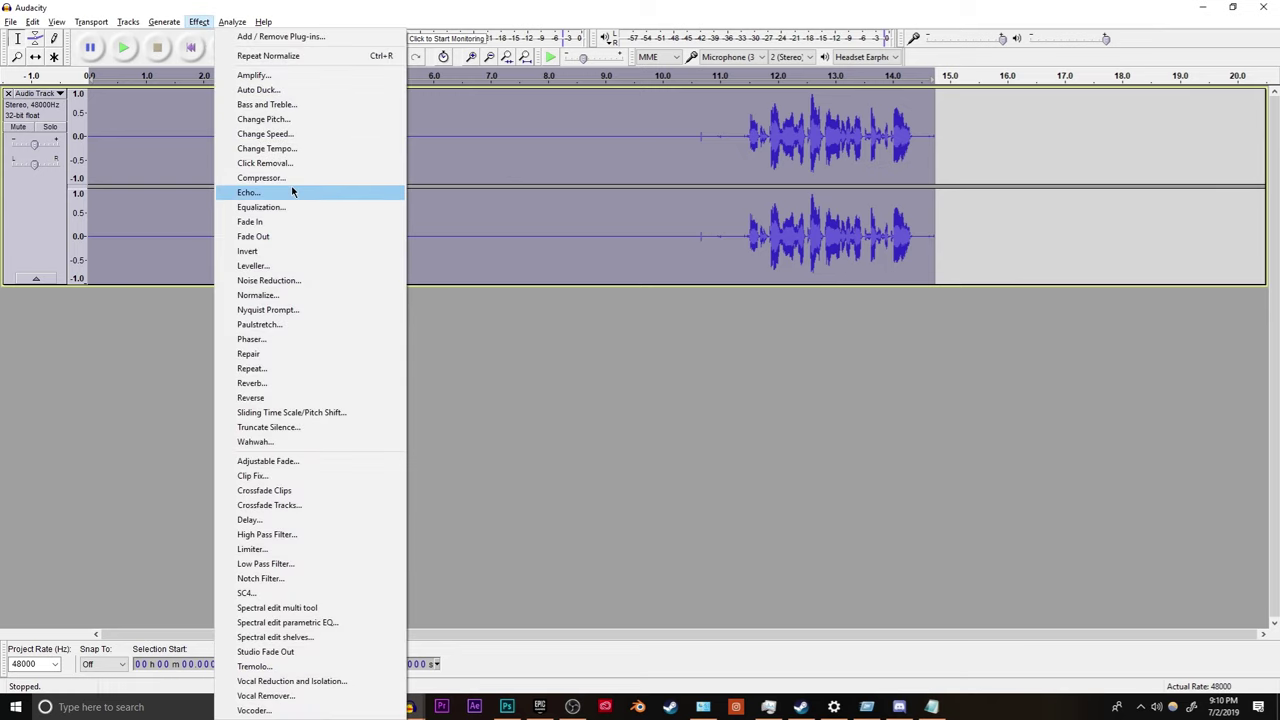
{"action": "left_click", "coordinate": [331, 189]}
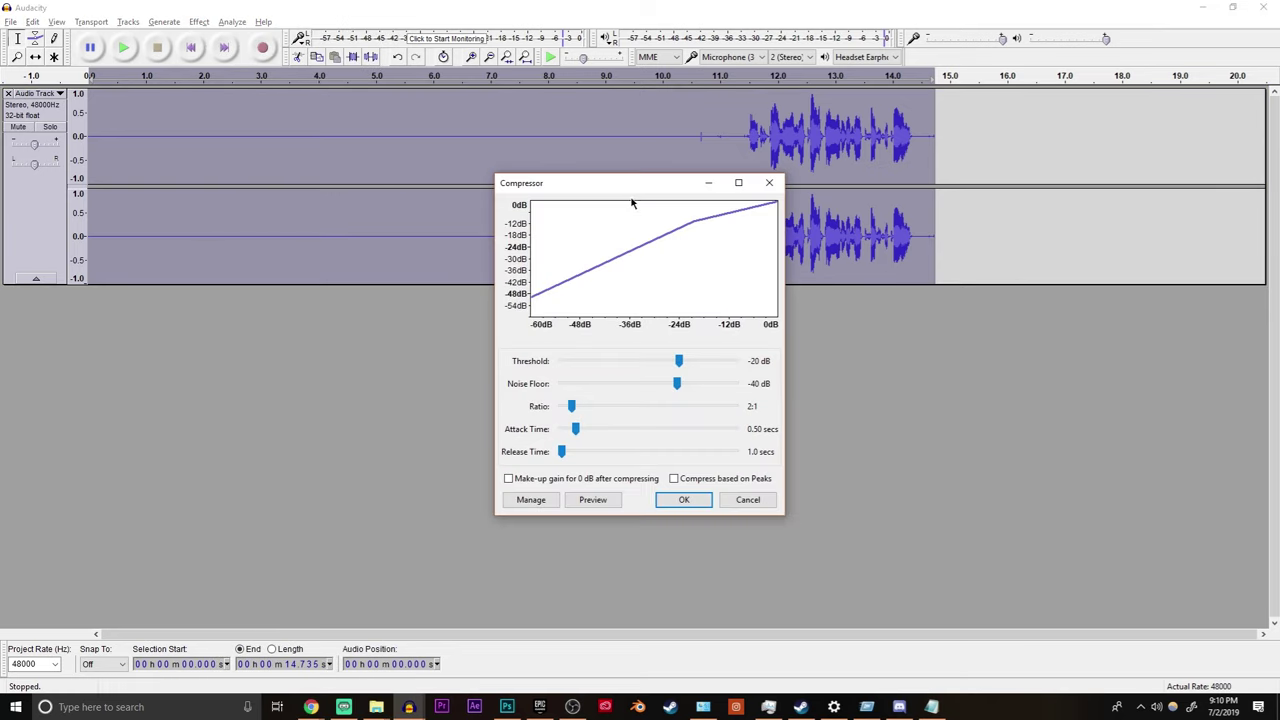
{"action": "left_click_drag", "start_coordinate": [630, 185], "coordinate": [628, 134]}
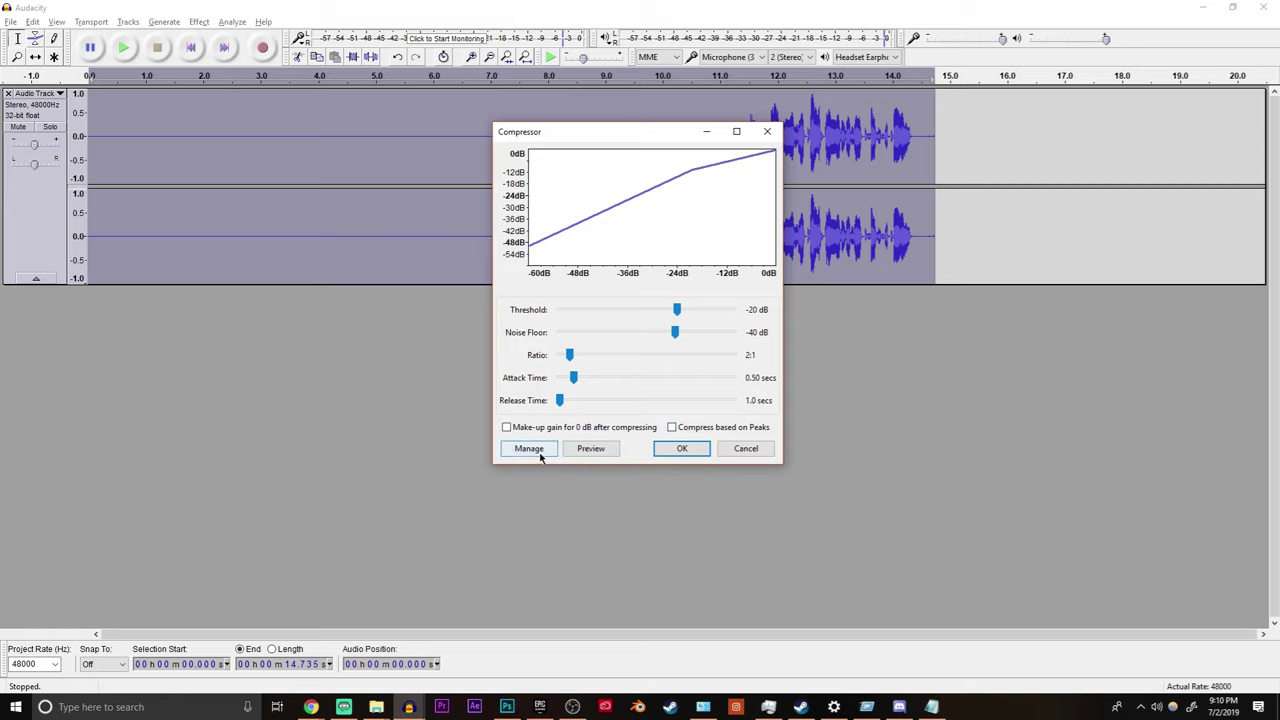
{"action": "key", "text": "Escape"}
{"action": "left_click", "coordinate": [742, 212]}
{"action": "key", "text": "space"}
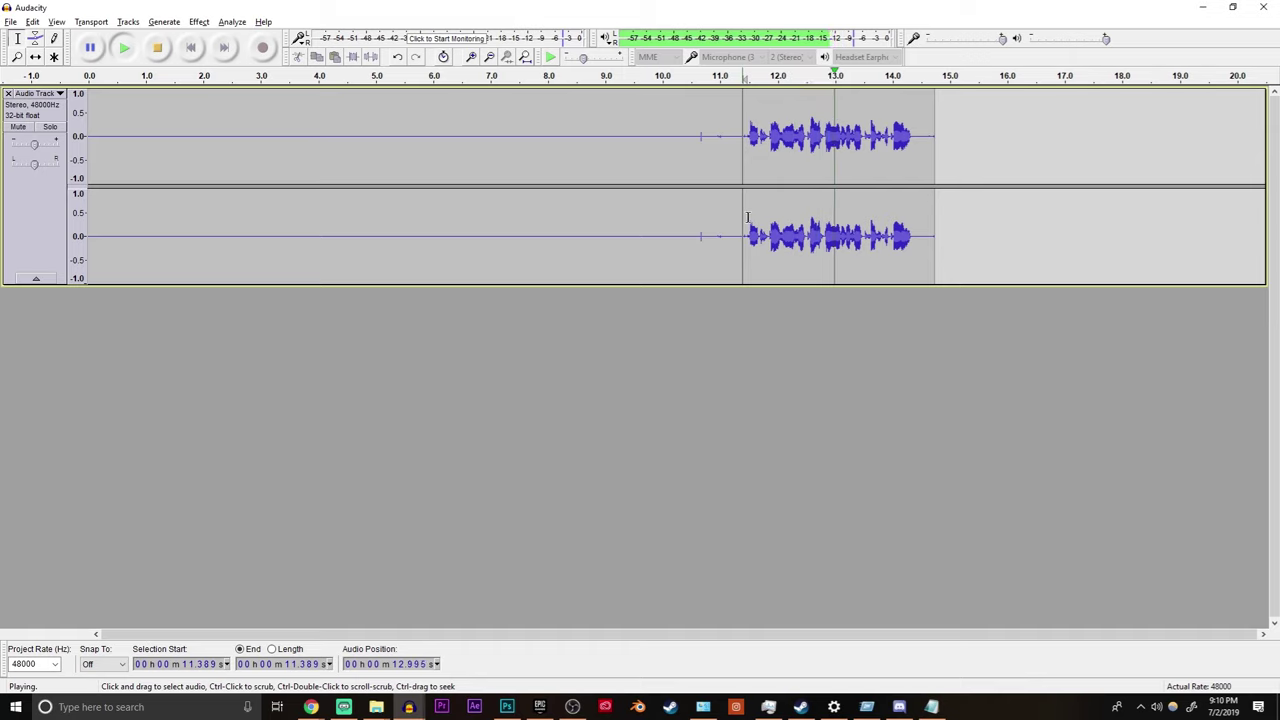
{"action": "key", "text": "space"}
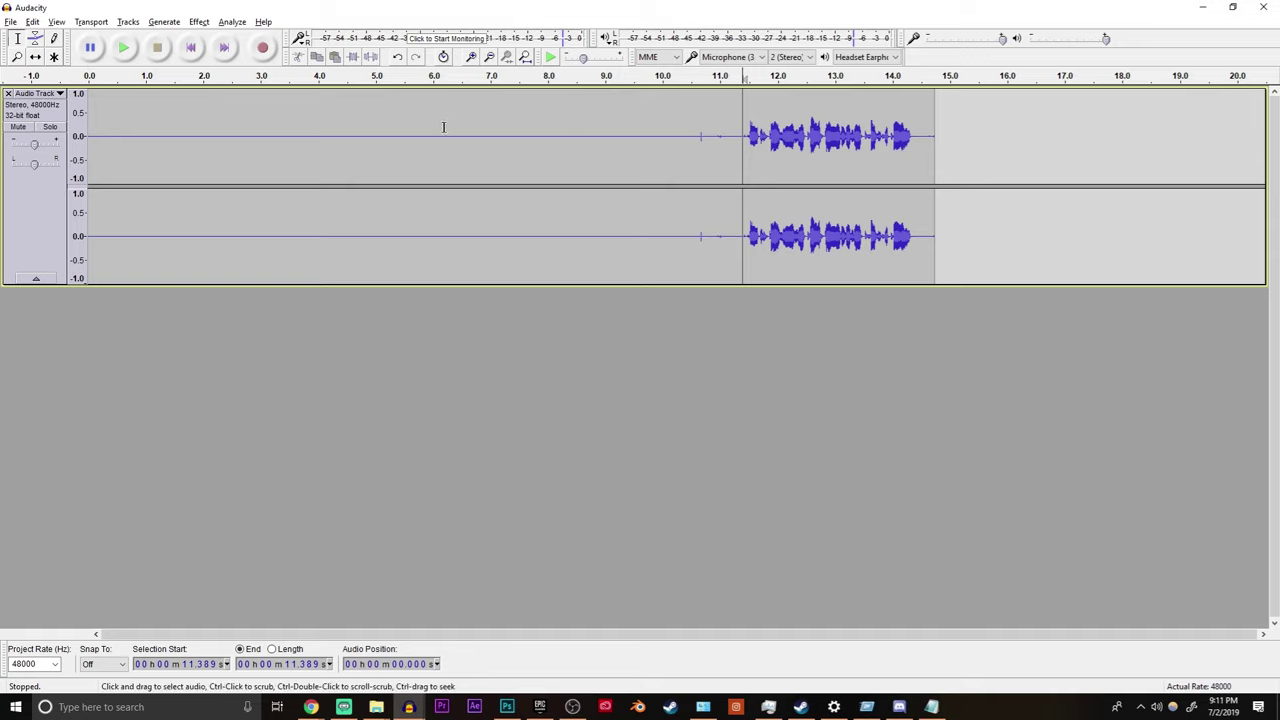
Boost the whole recording's bass by 1.0 dB, treble unchanged, and play it from about 11.2 seconds.
{"action": "key", "text": "ctrl+a"}
{"action": "left_click", "coordinate": [199, 21]}
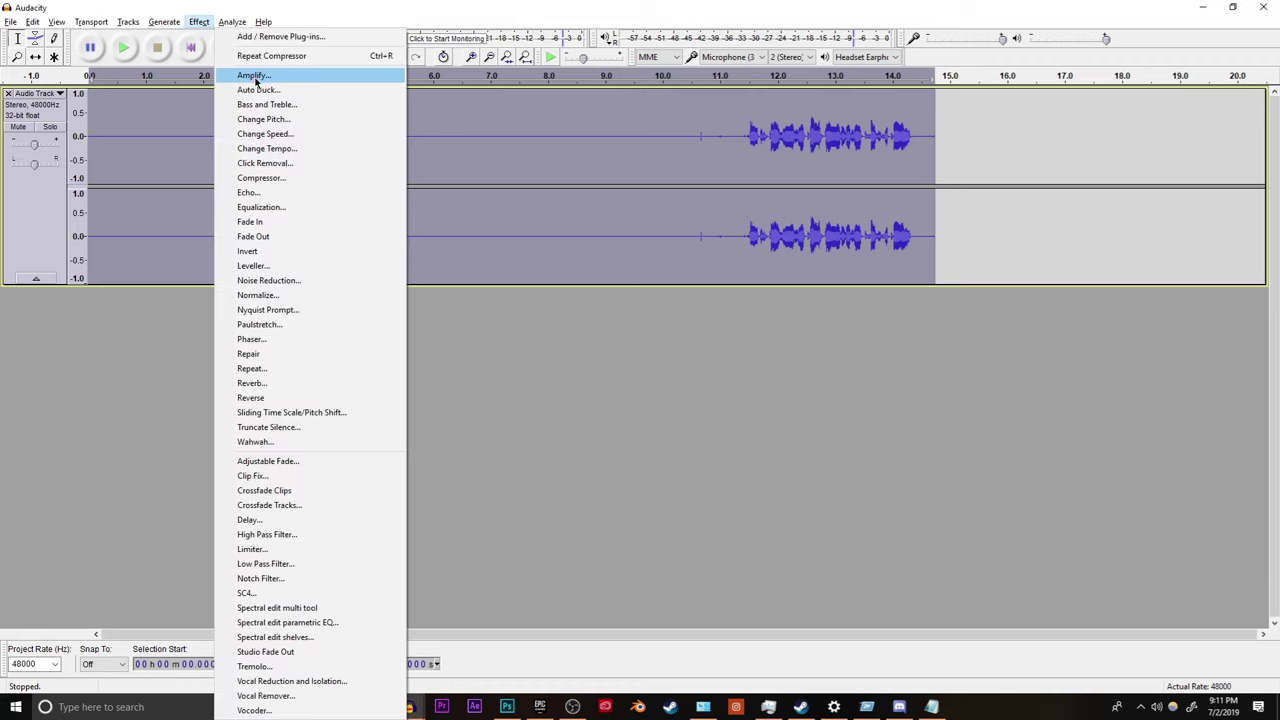
{"action": "left_click", "coordinate": [265, 104]}
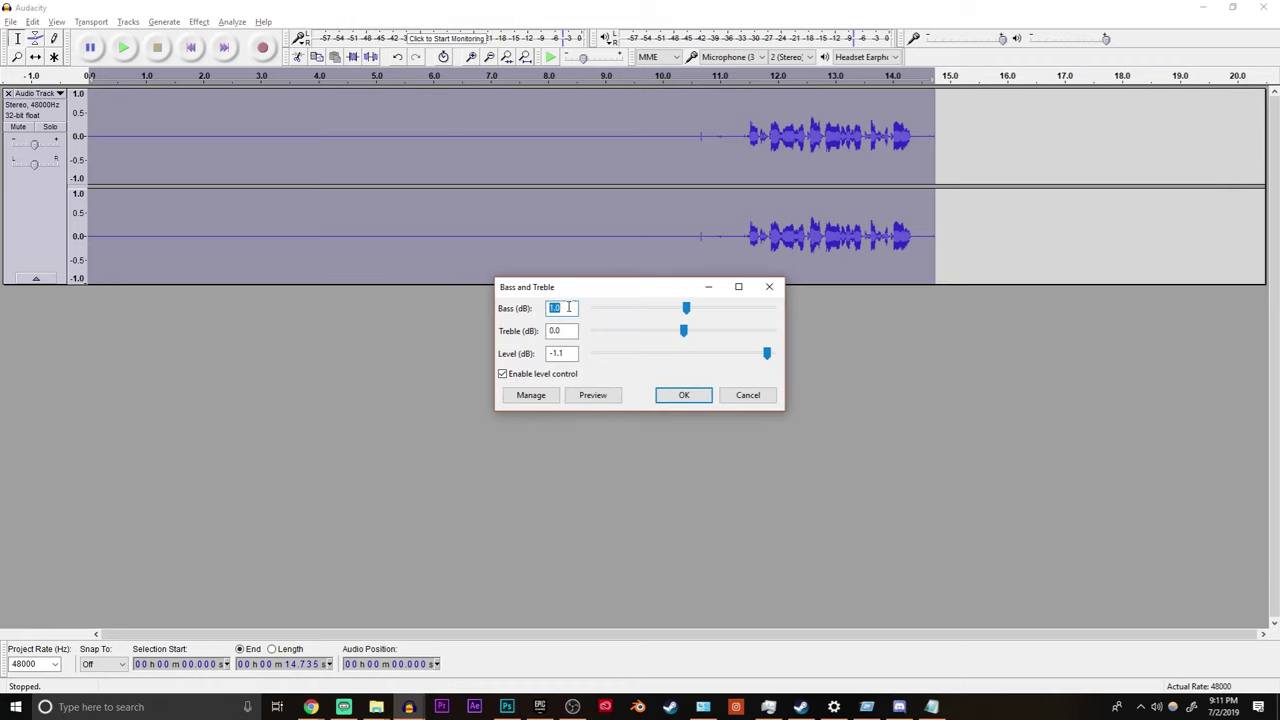
{"action": "type", "text": "1.0"}
{"action": "left_click", "coordinate": [681, 394]}
{"action": "left_click", "coordinate": [731, 194]}
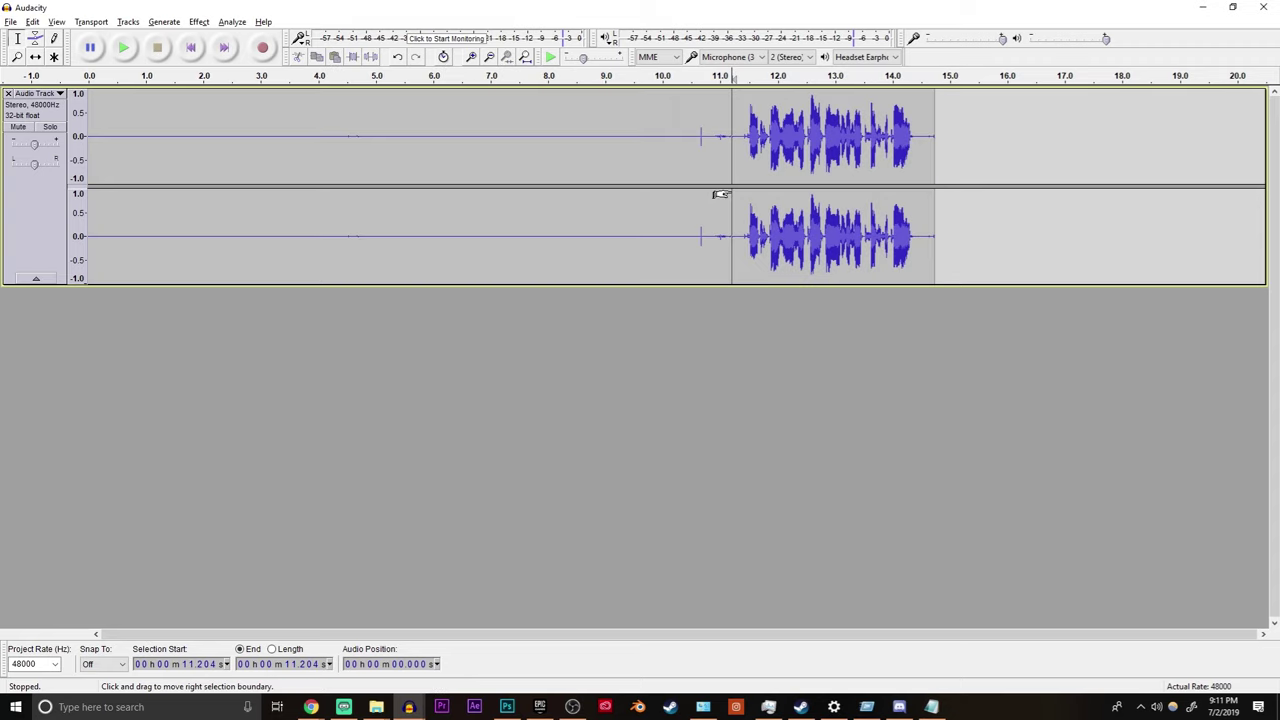
{"action": "key", "text": "space"}
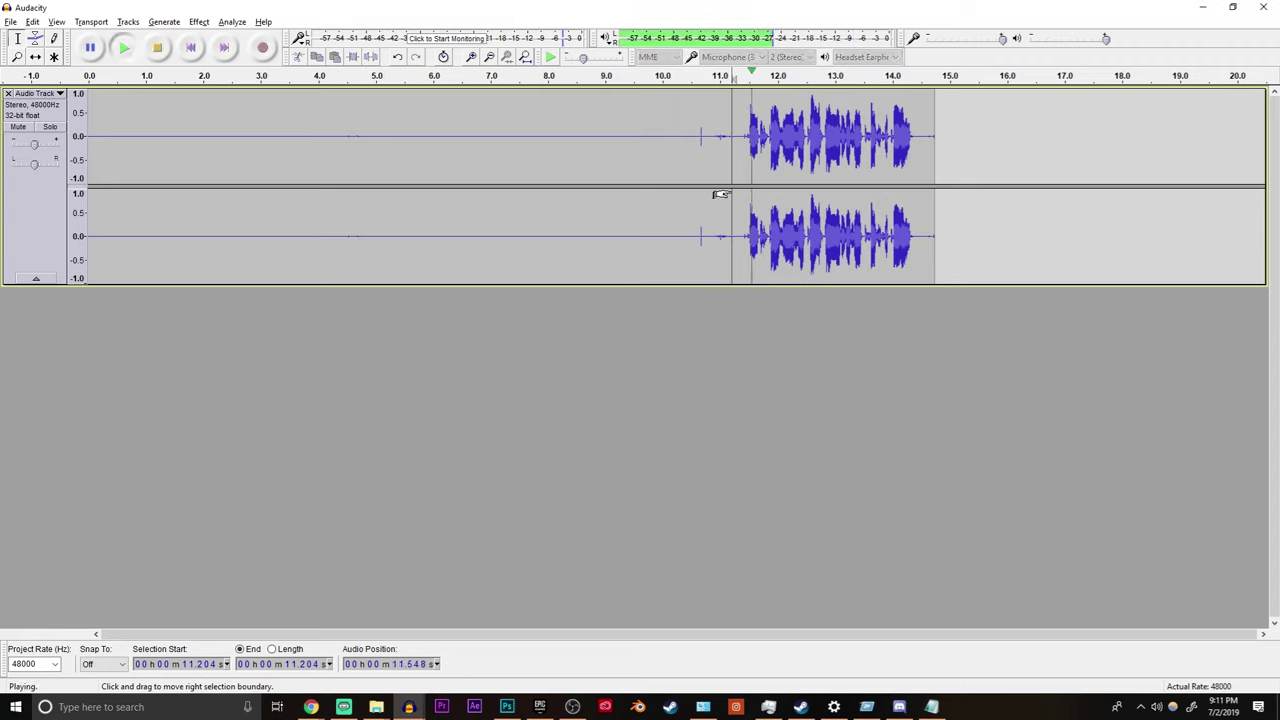